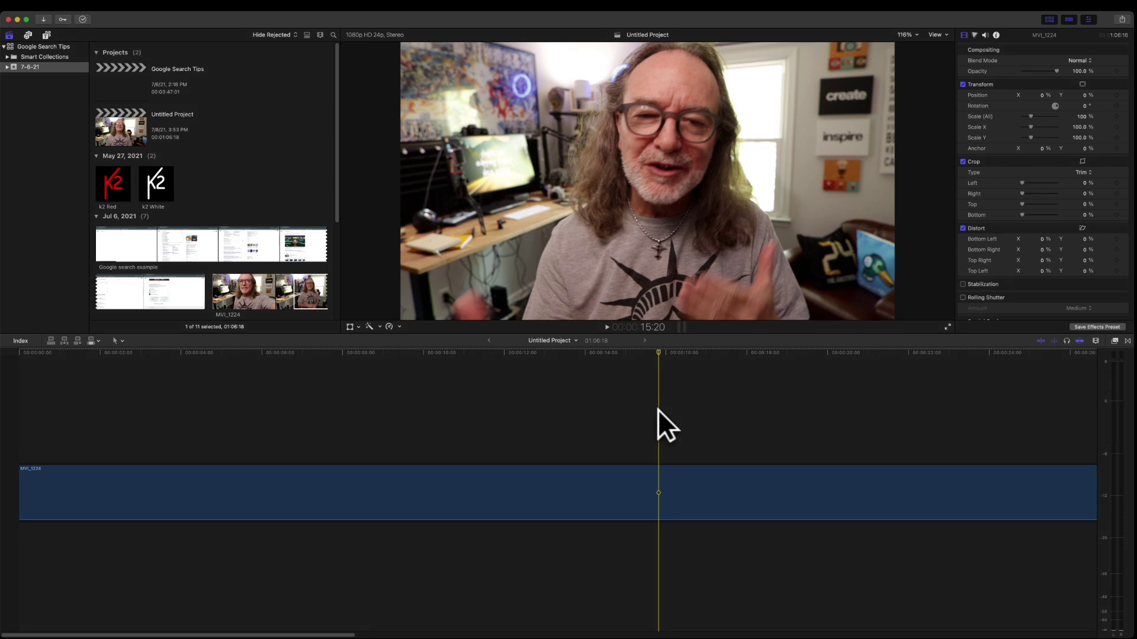
Add the mTuber Search Bar title above the MVI_1224 clip at the playhead
{"action": "left_click", "coordinate": [45, 32]}
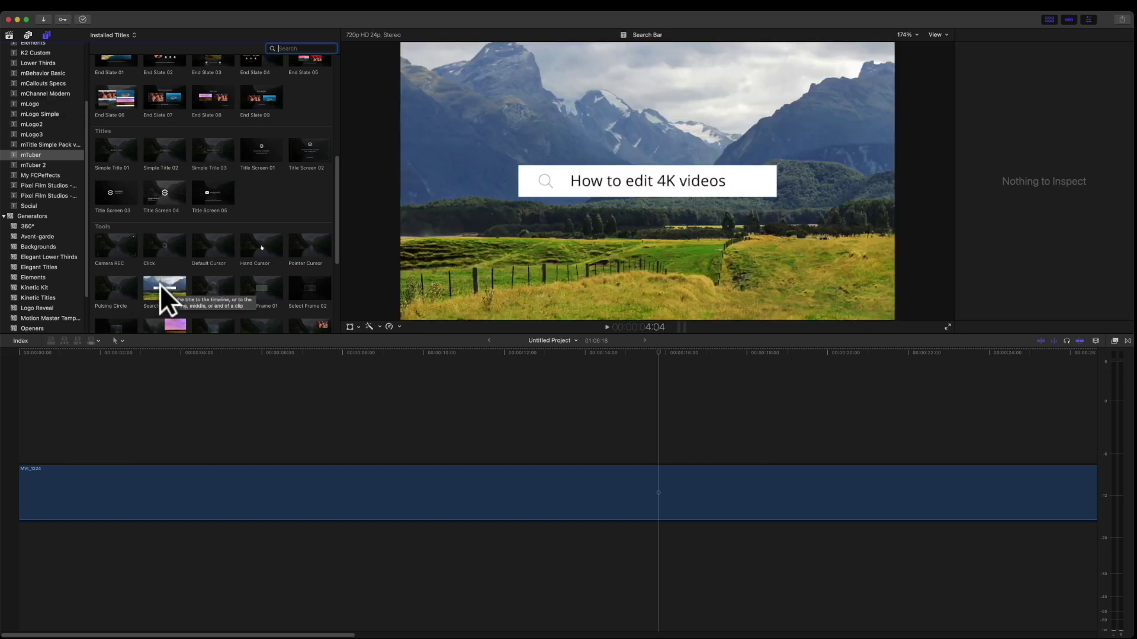
{"action": "left_click", "coordinate": [161, 285]}
{"action": "left_click_drag", "start_coordinate": [160, 285], "coordinate": [661, 448]}
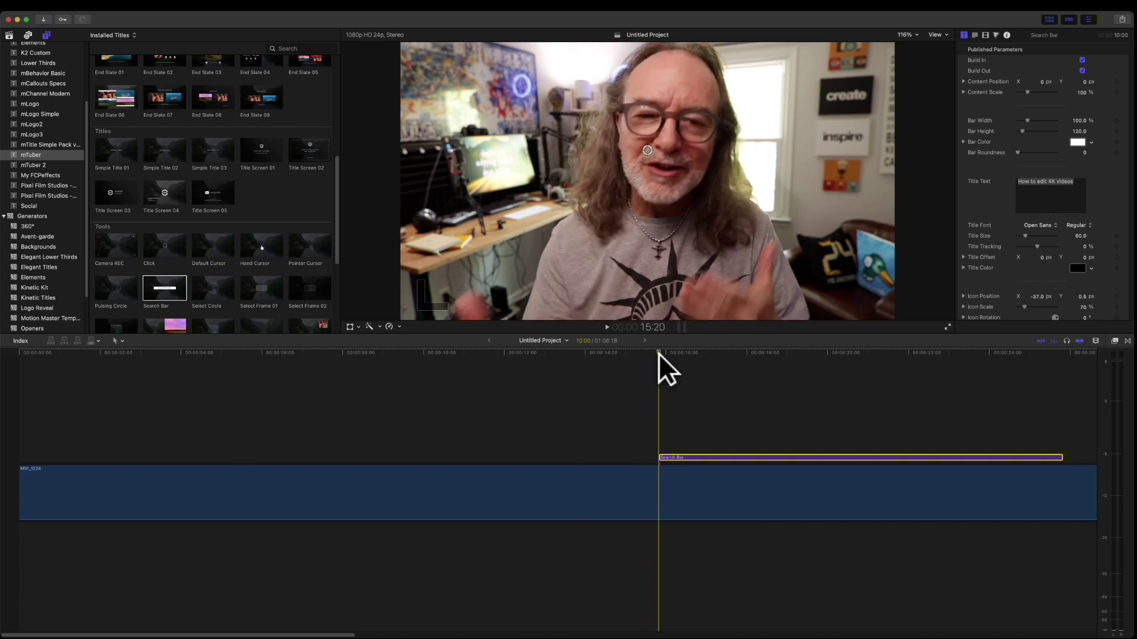
Preview the title, then replace 'How to edit 4K videos' with 'How to make a search bar'
{"action": "key", "text": "space"}
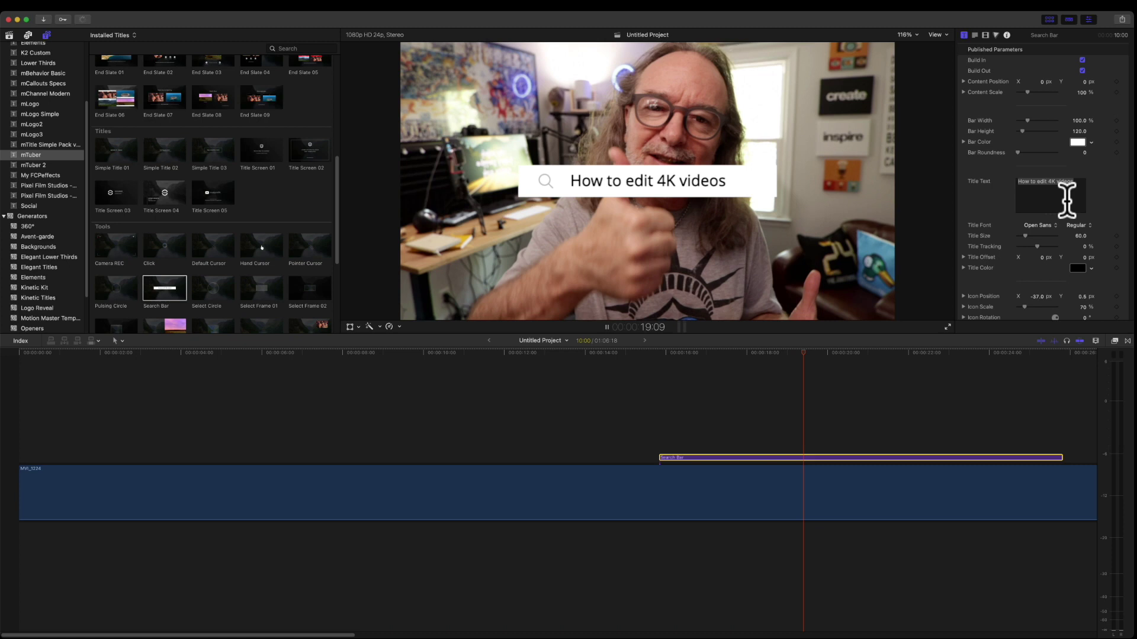
{"action": "key", "text": "space"}
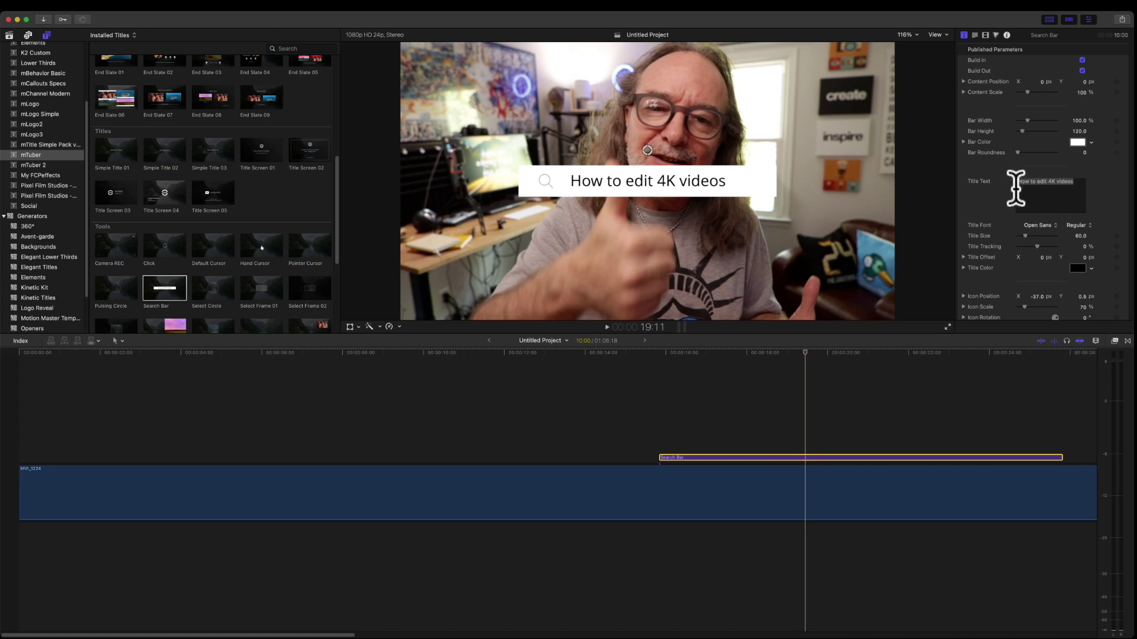
{"action": "triple_click", "coordinate": [1066, 182]}
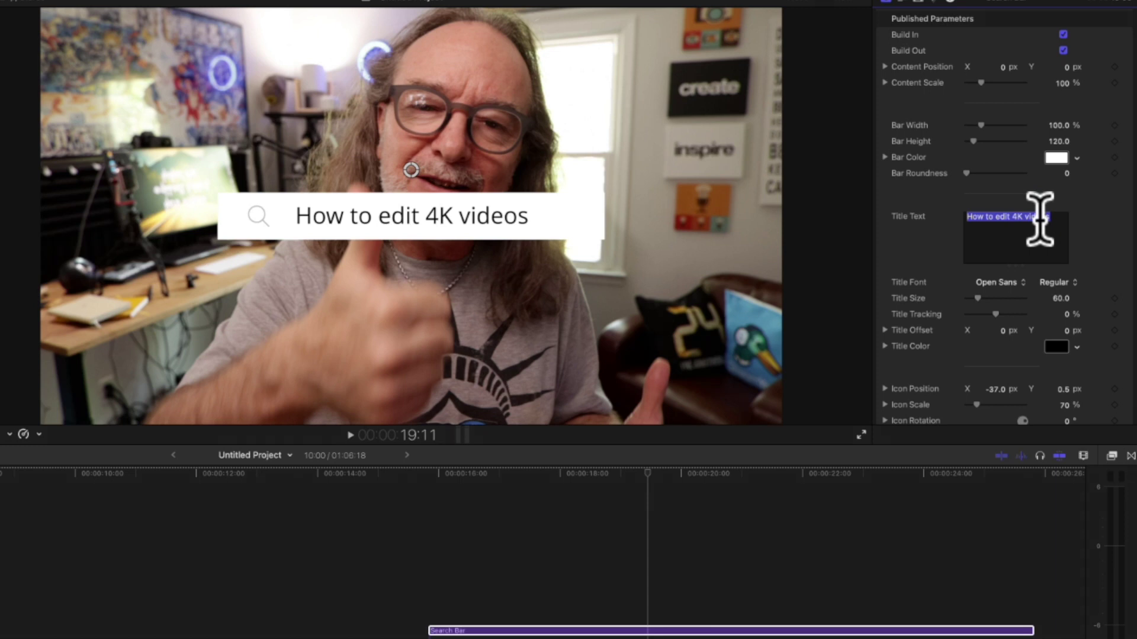
{"action": "type", "text": "ho"}
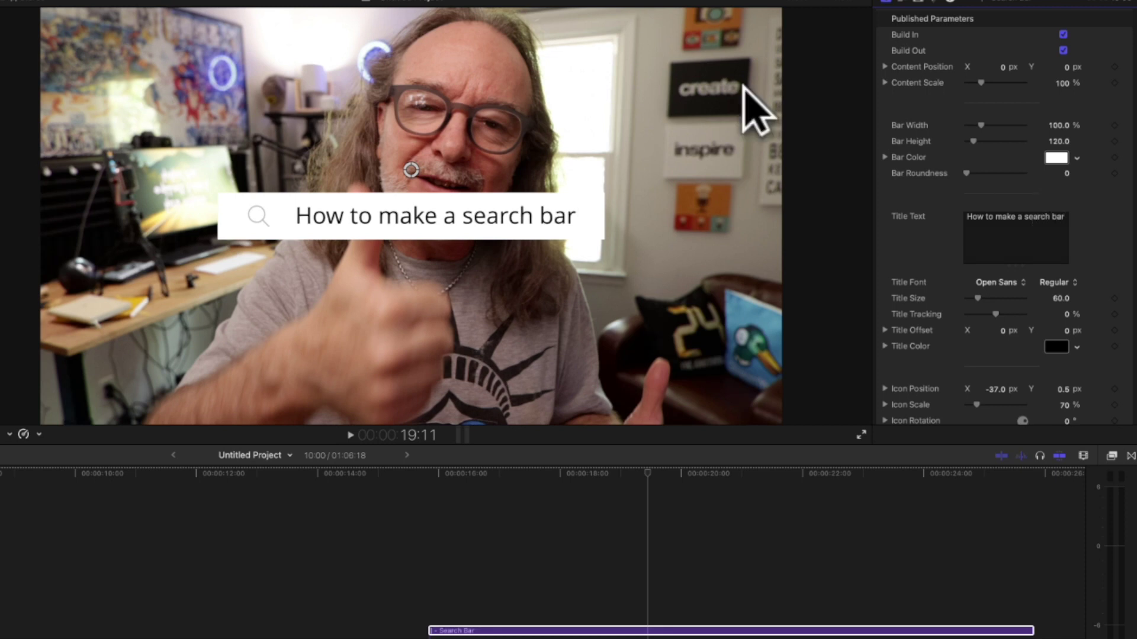
Drag the search bar near the bottom of the frame and set its font to Roboto Medium
{"action": "left_click_drag", "start_coordinate": [412, 172], "coordinate": [407, 152]}
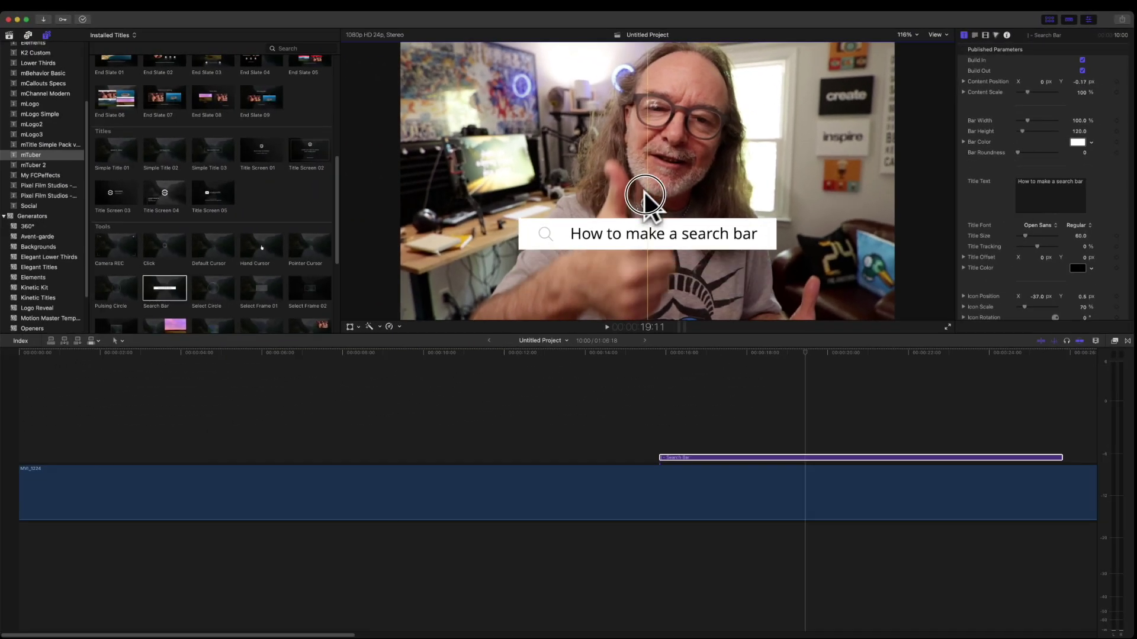
{"action": "left_click_drag", "start_coordinate": [644, 195], "coordinate": [647, 248]}
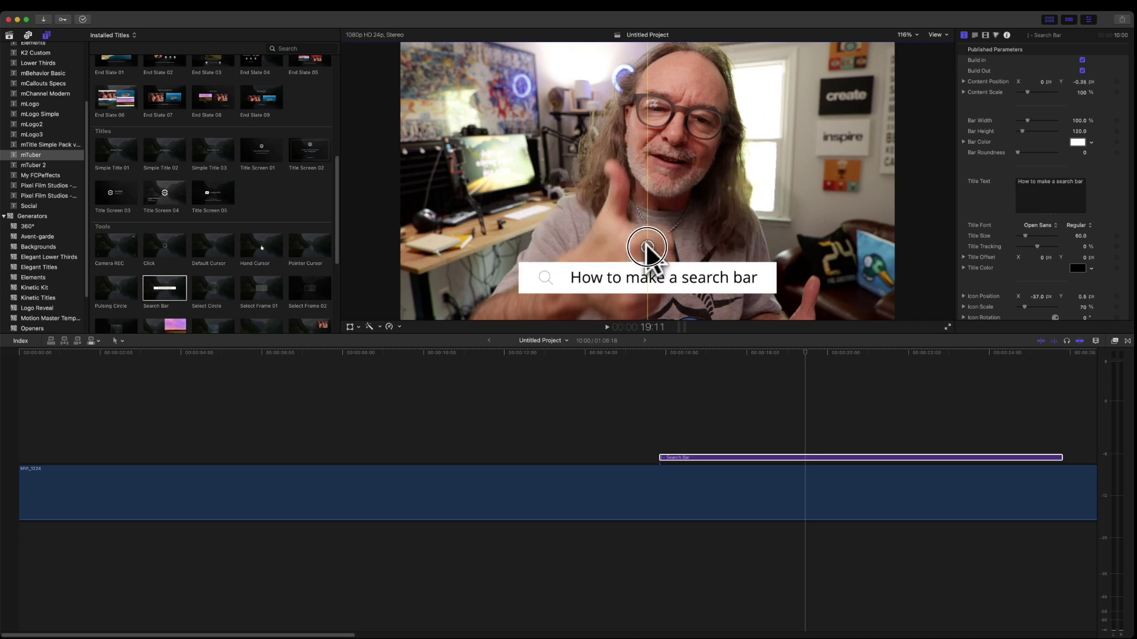
{"action": "left_click", "coordinate": [1039, 226]}
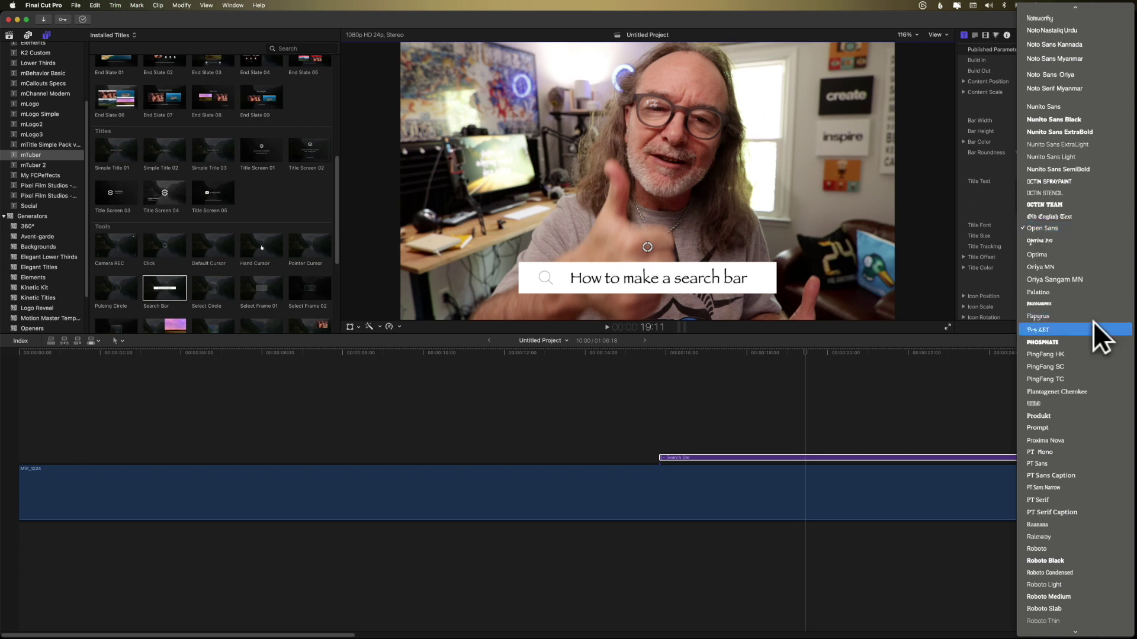
{"action": "scroll", "coordinate": [1089, 340], "scroll_direction": "down", "scroll_amount": 5}
{"action": "scroll", "coordinate": [1089, 342], "scroll_direction": "down", "scroll_amount": 3}
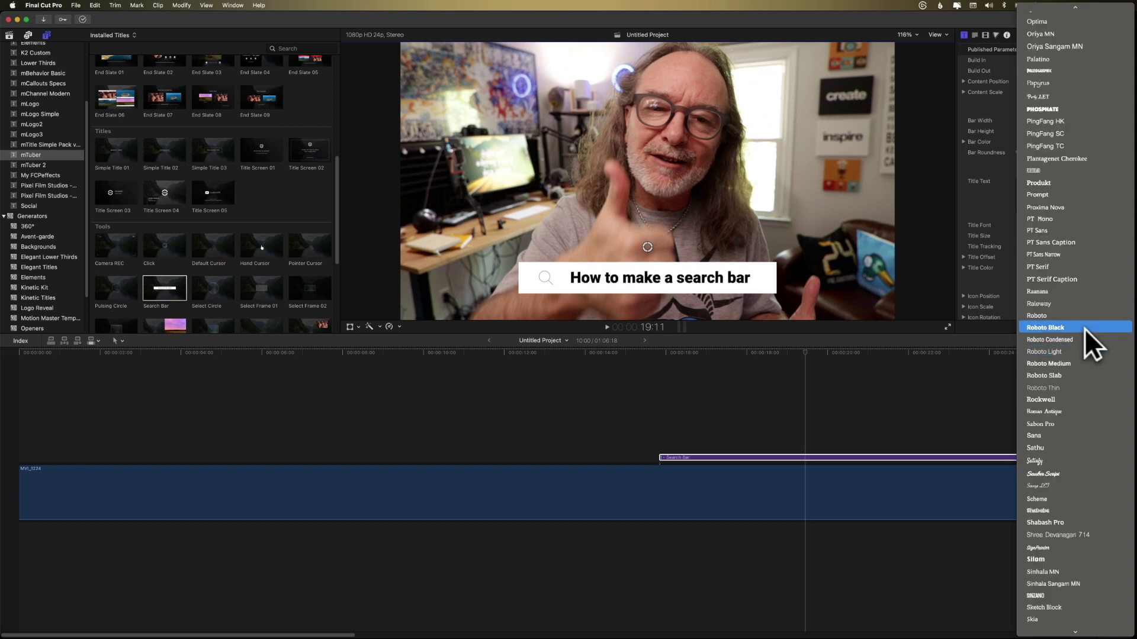
{"action": "left_click", "coordinate": [1061, 364]}
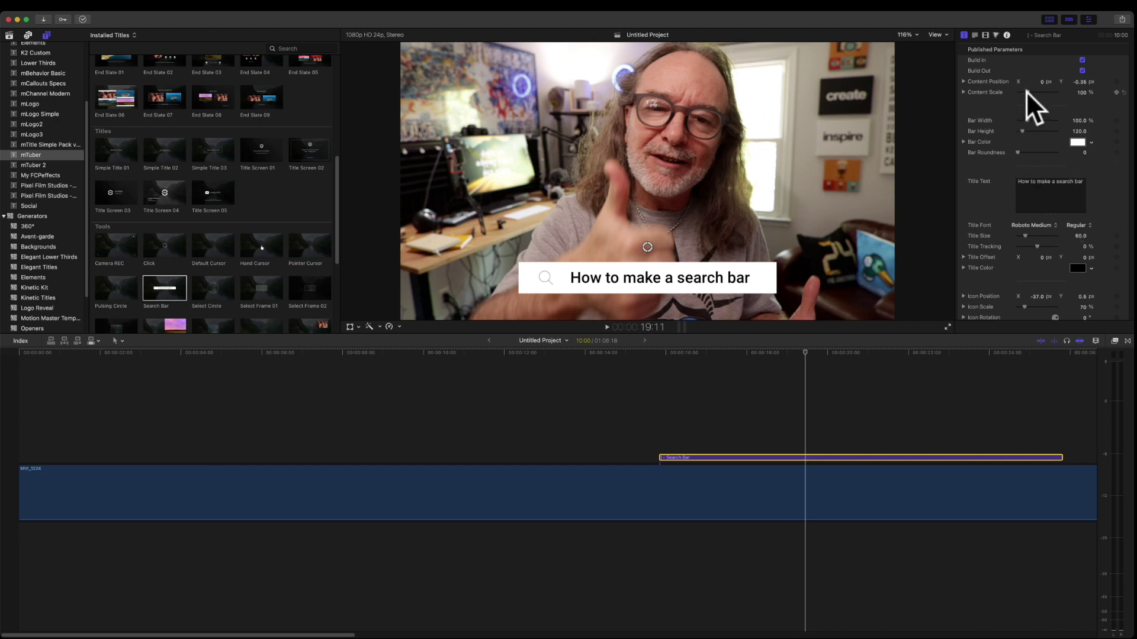
Scale the search bar to 102% and play it from just before the title
{"action": "left_click_drag", "start_coordinate": [1025, 91], "coordinate": [1026, 91]}
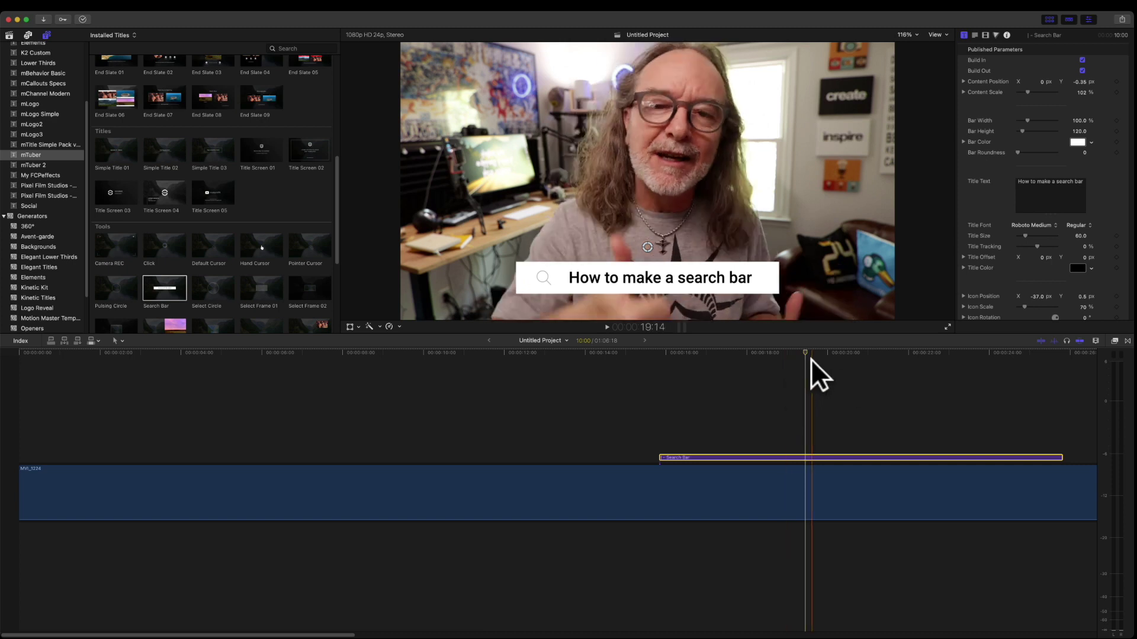
{"action": "left_click_drag", "start_coordinate": [804, 353], "coordinate": [663, 353]}
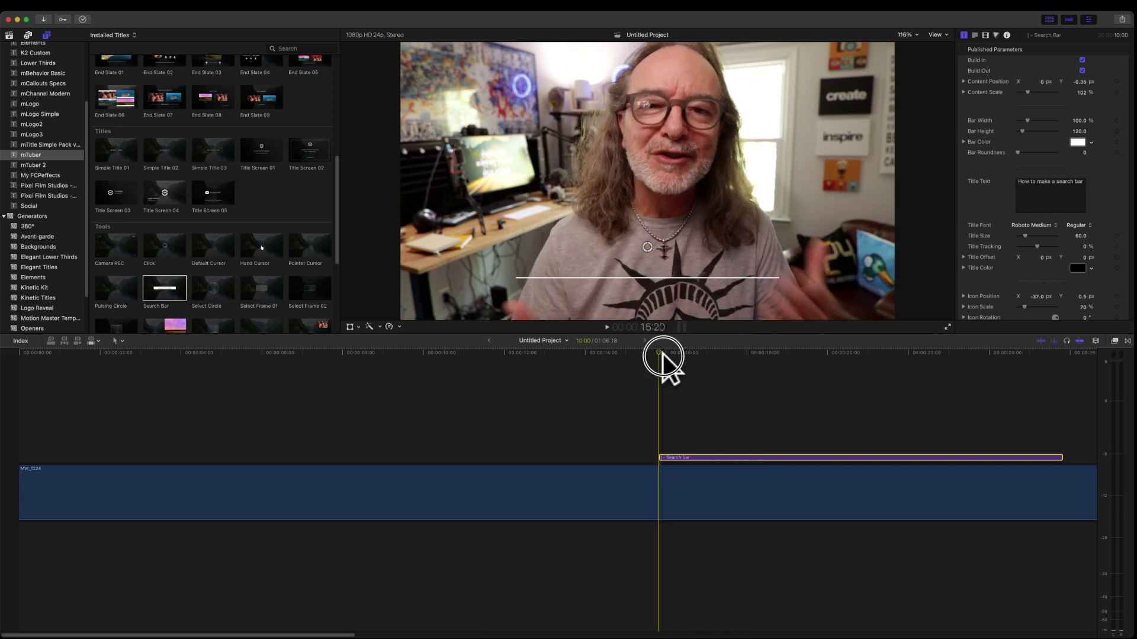
{"action": "key", "text": "space"}
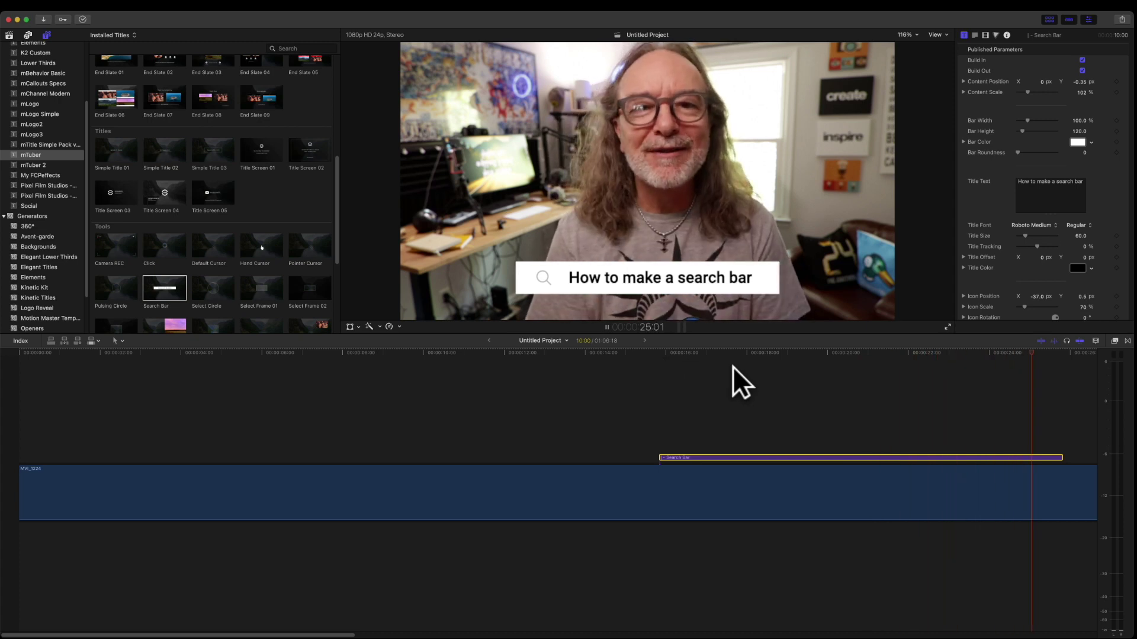
Trim the Search Bar title's end back to about 20:22 and play it to review
{"action": "key", "text": "space"}
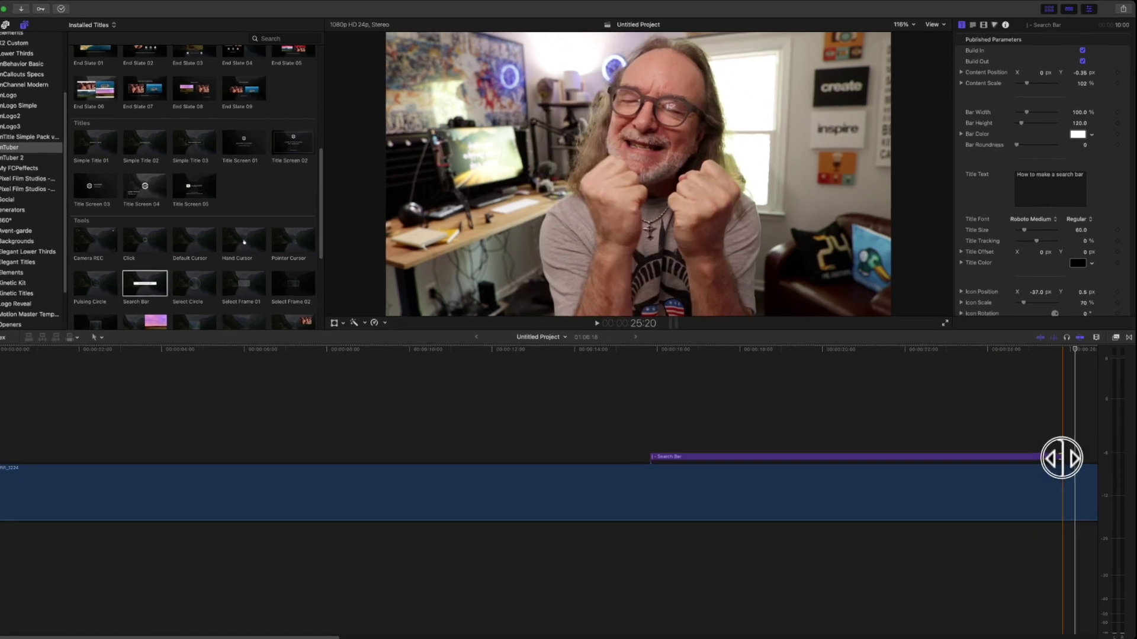
{"action": "left_click_drag", "start_coordinate": [1061, 458], "coordinate": [876, 460]}
{"action": "left_click_drag", "start_coordinate": [787, 441], "coordinate": [757, 444]}
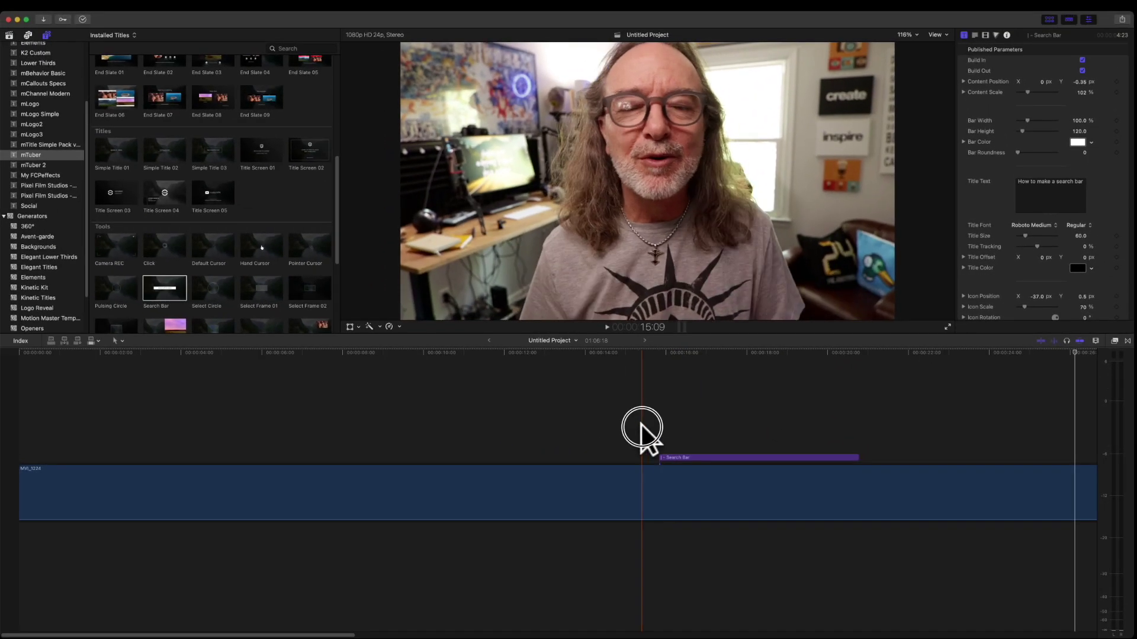
{"action": "left_click", "coordinate": [641, 427]}
{"action": "key", "text": "space"}
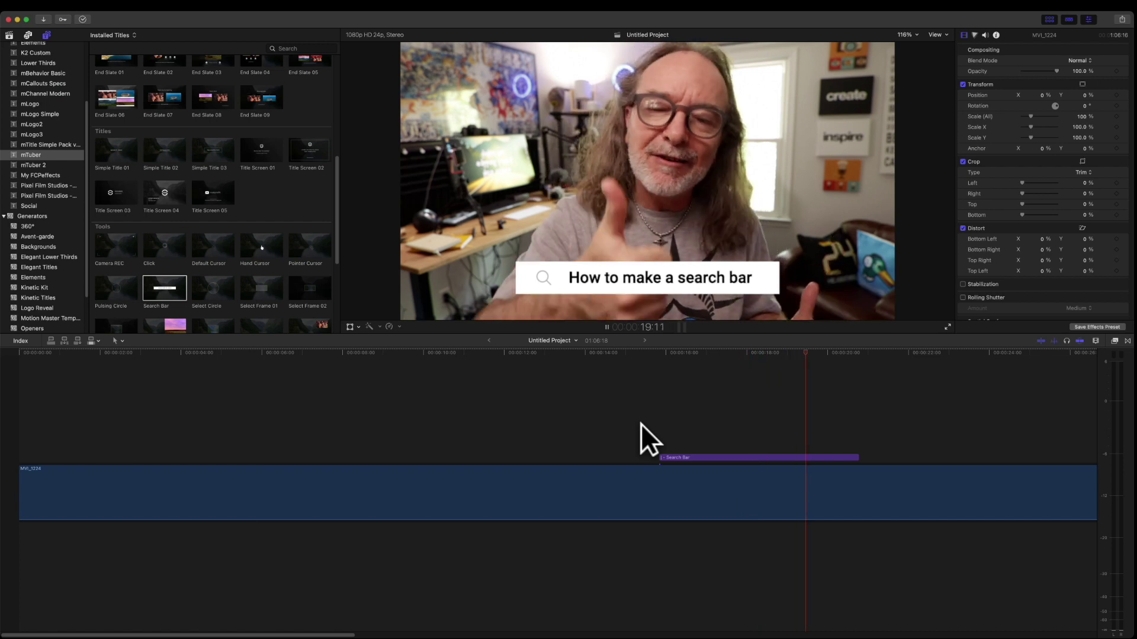
{"action": "key", "text": "space"}
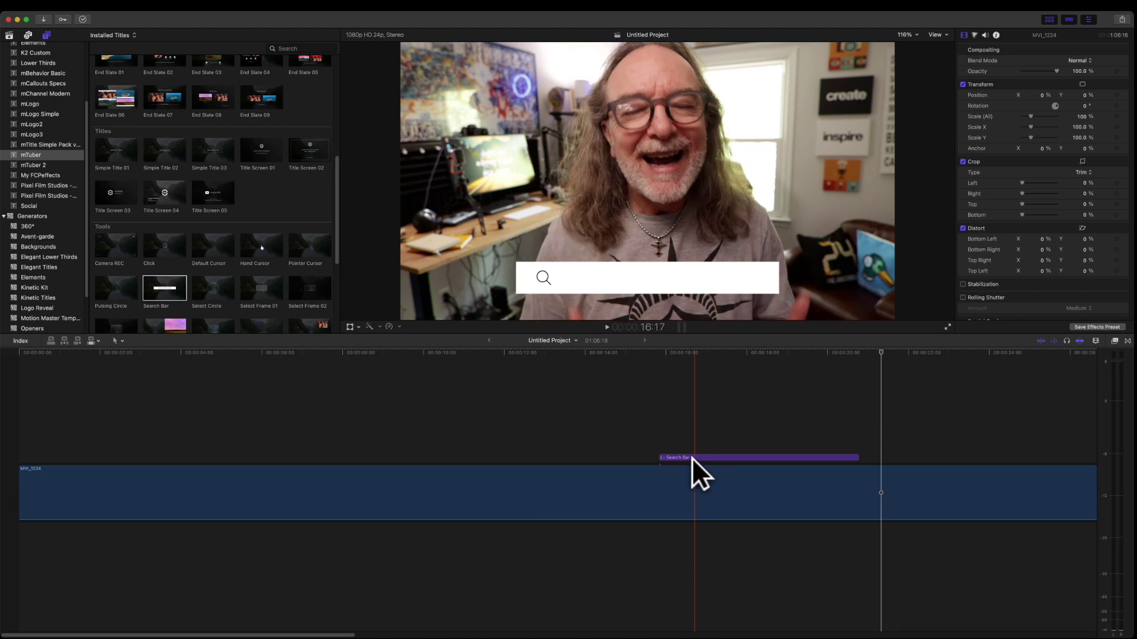
Delete the Search Bar title and drag the mTuber 2 Bar title above the talking-head clip
{"action": "left_click", "coordinate": [665, 454]}
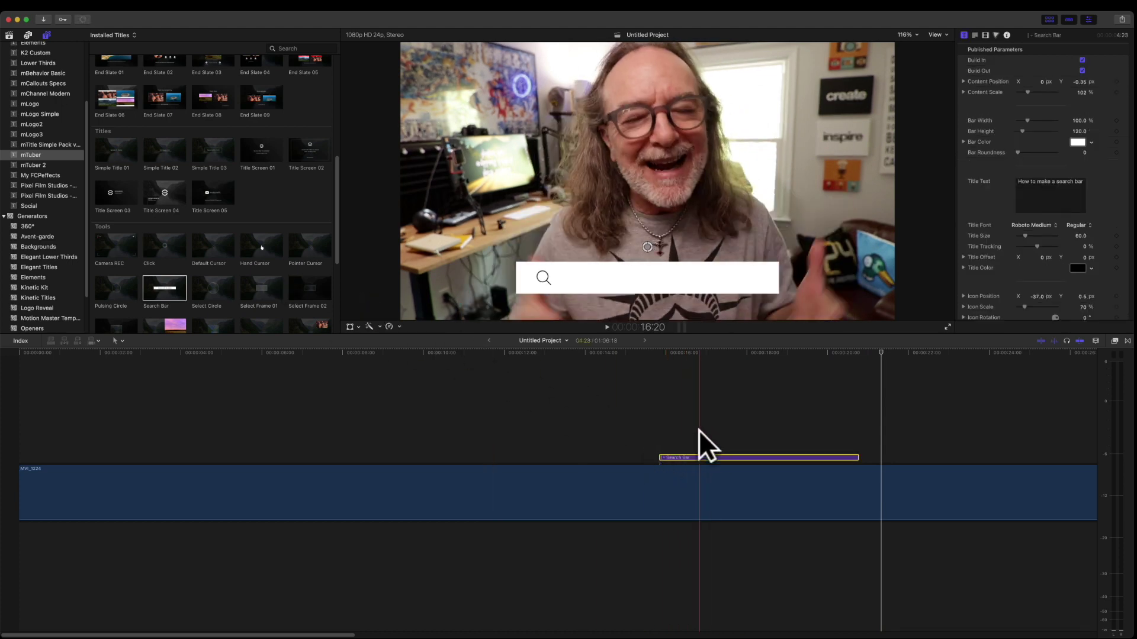
{"action": "key", "text": "Delete"}
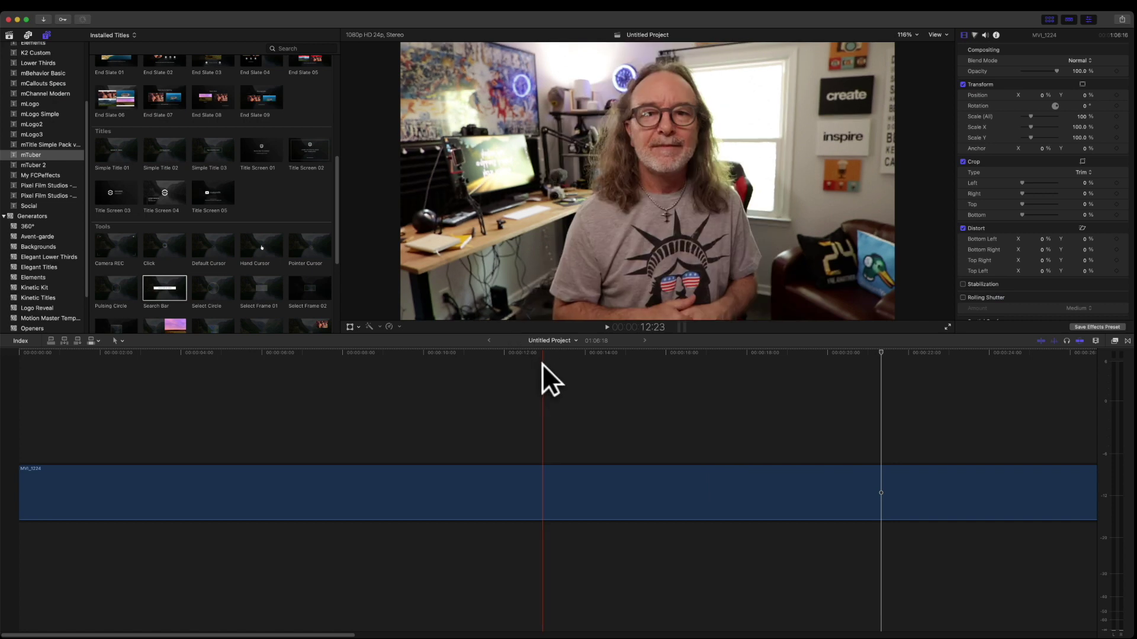
{"action": "left_click", "coordinate": [37, 163]}
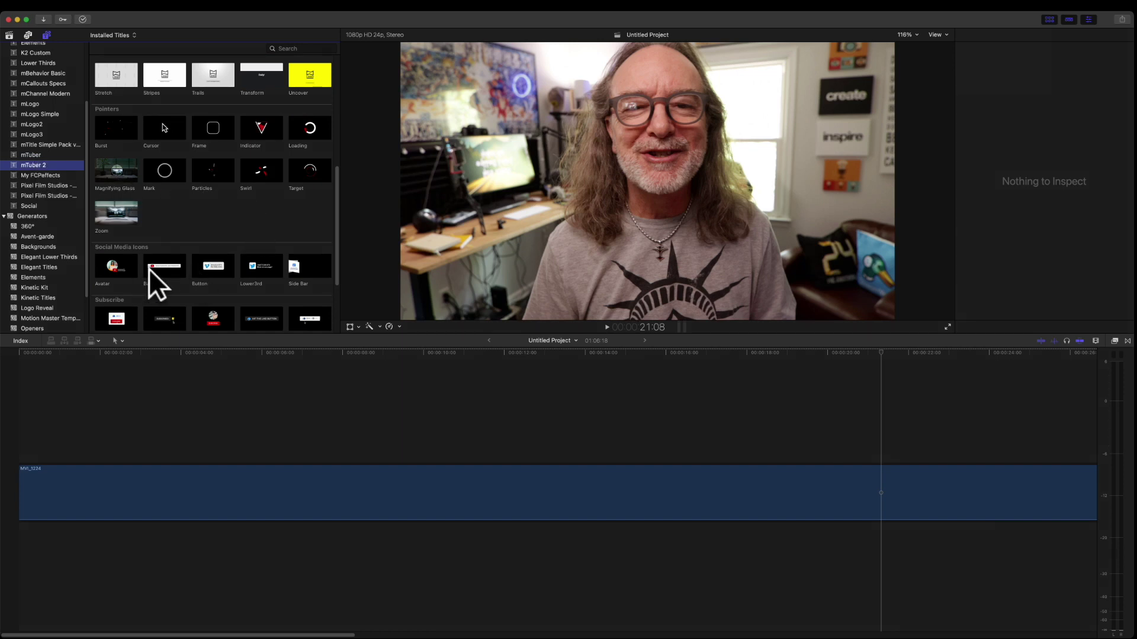
{"action": "left_click_drag", "start_coordinate": [151, 268], "coordinate": [672, 418]}
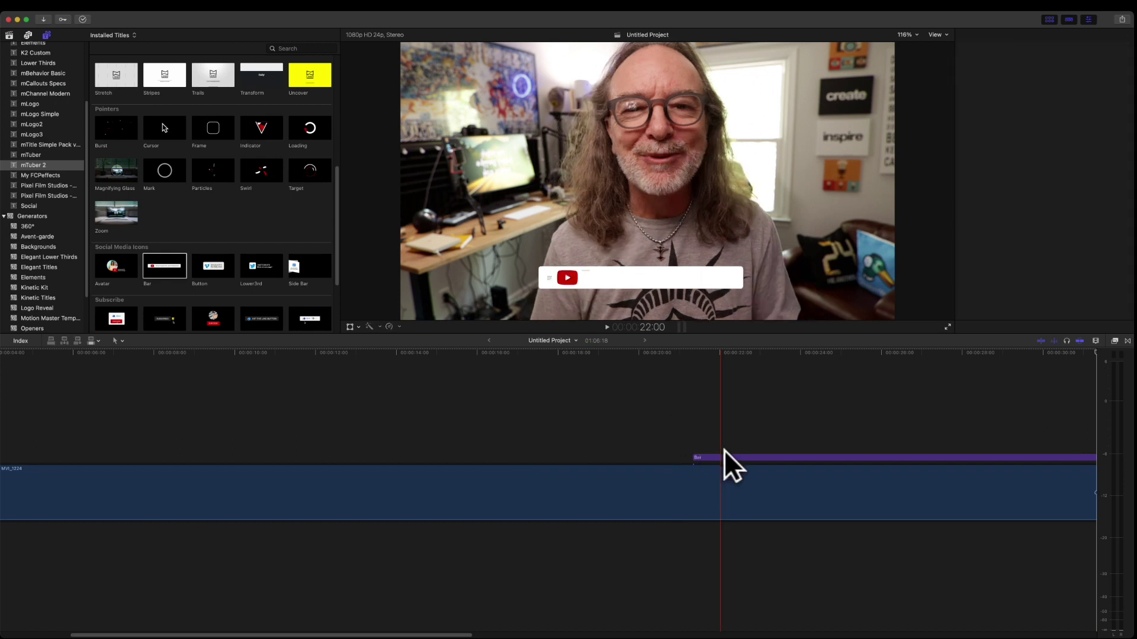
Preview the Bar title's animation, stopping with the title fully shown
{"action": "key", "text": "space"}
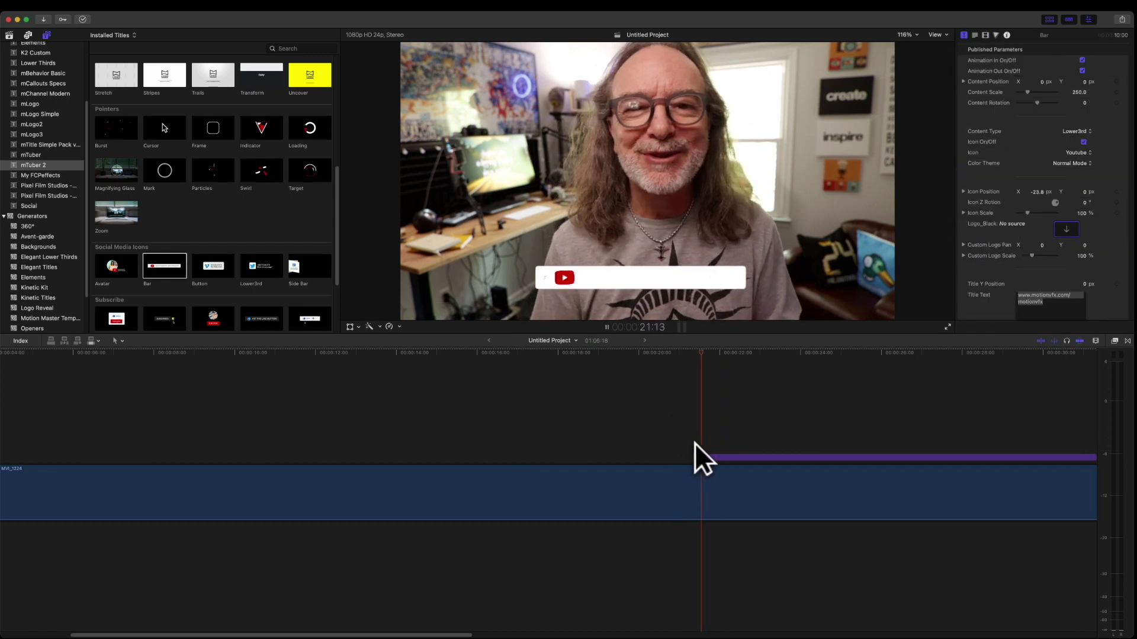
{"action": "left_click", "coordinate": [436, 632]}
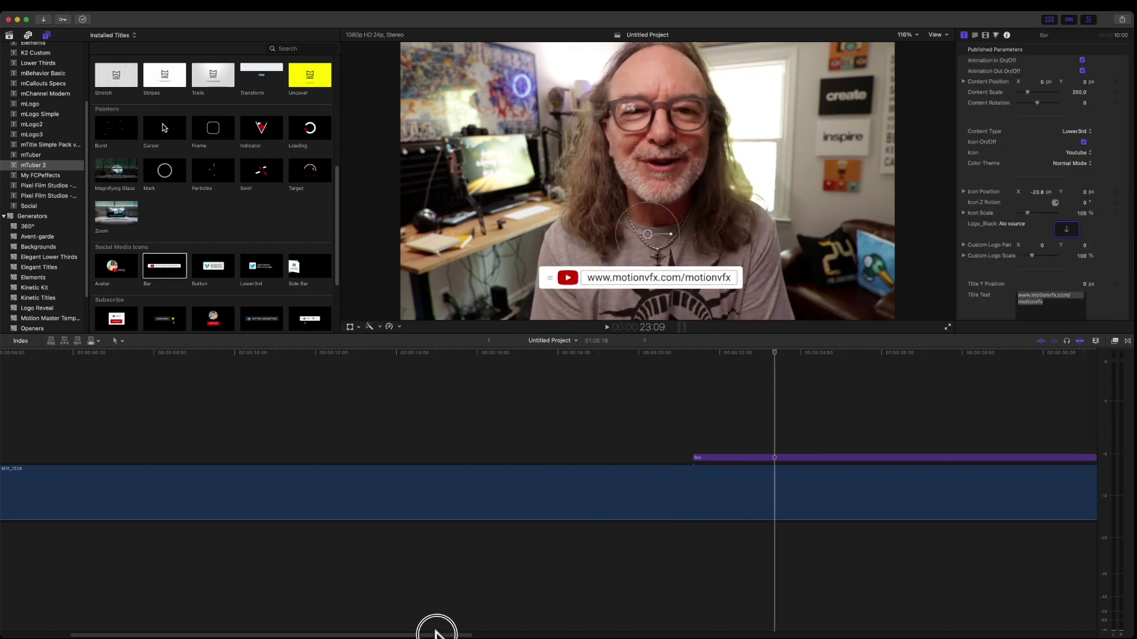
{"action": "left_click_drag", "start_coordinate": [436, 632], "coordinate": [483, 632]}
{"action": "key", "text": "space"}
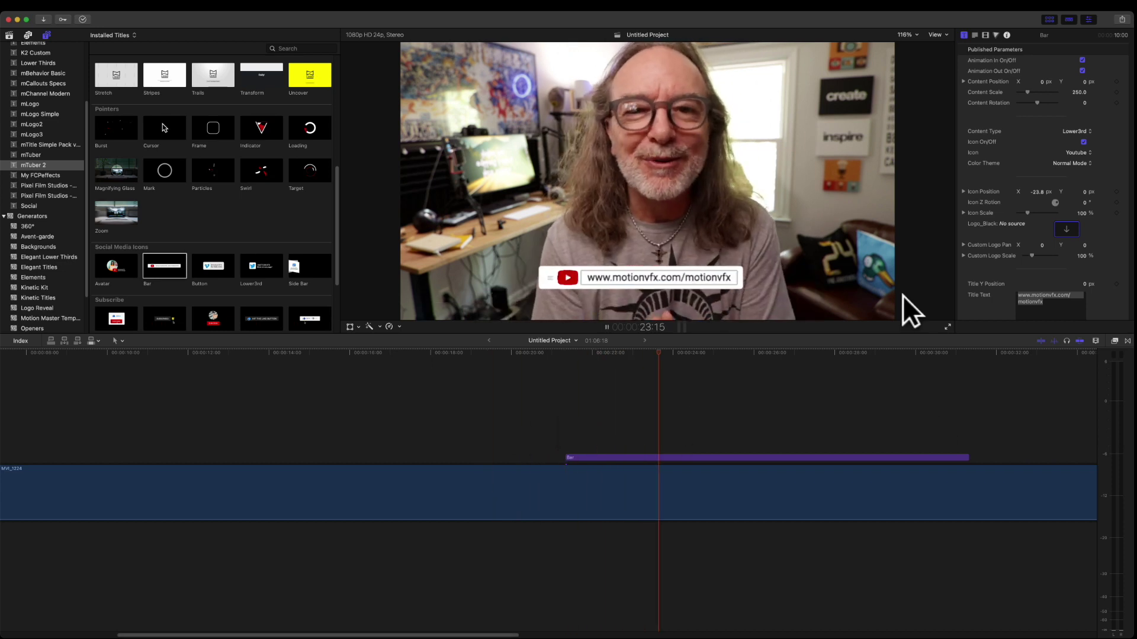
{"action": "key", "text": "space"}
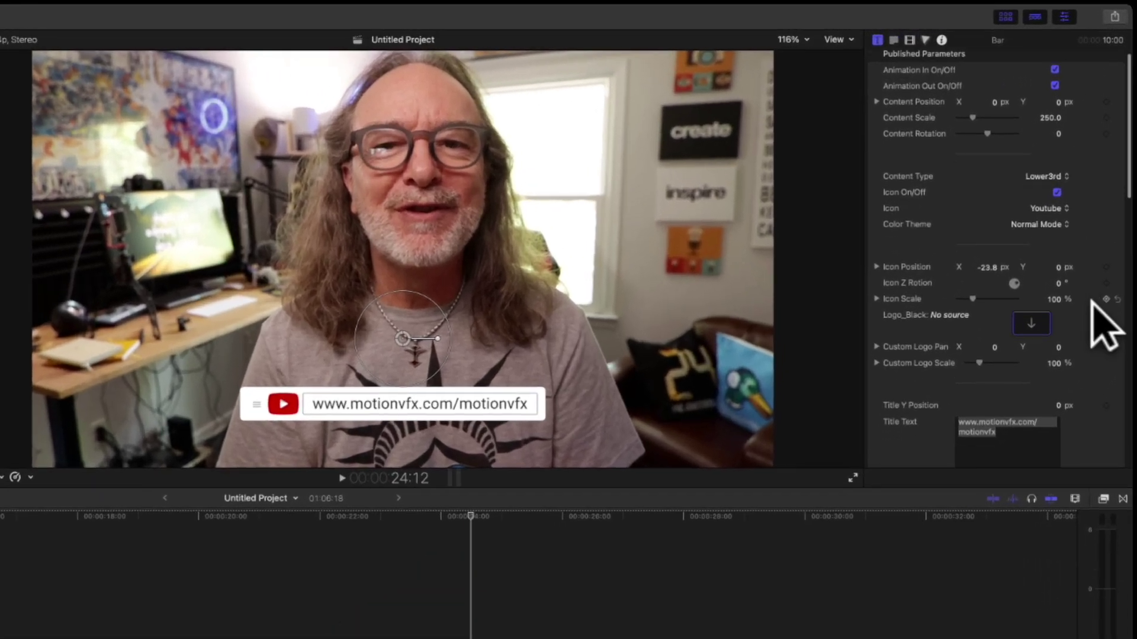
Replace the title's web address with 'How to create a search bar'
{"action": "scroll", "coordinate": [1103, 336], "scroll_direction": "down", "scroll_amount": 3}
{"action": "left_click_drag", "start_coordinate": [1018, 358], "coordinate": [951, 354]}
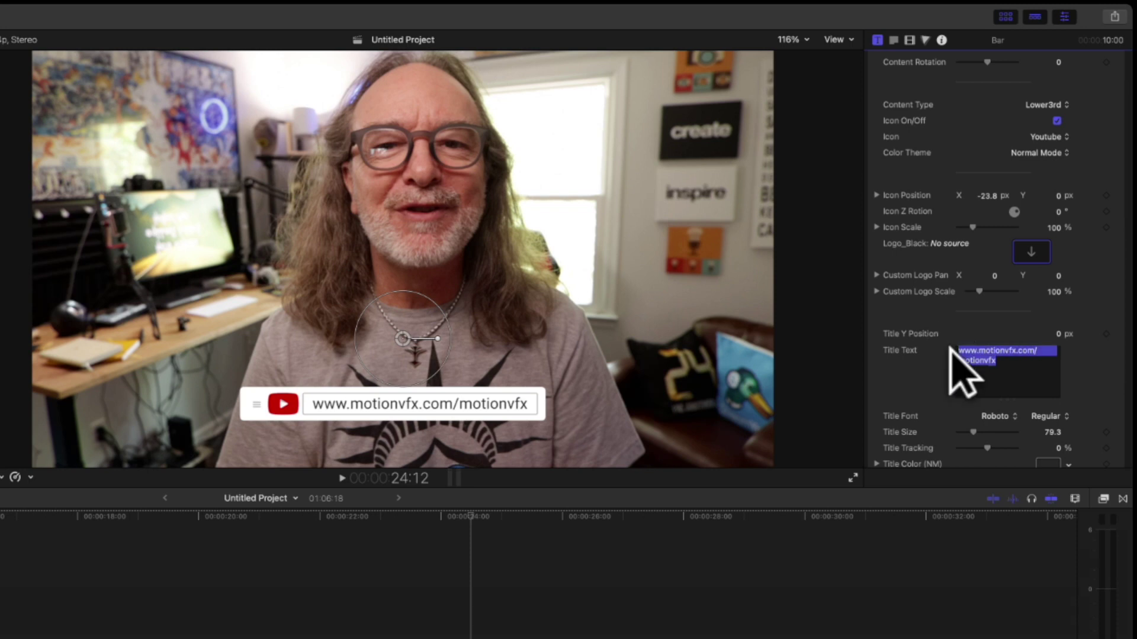
{"action": "type", "text": "h"}
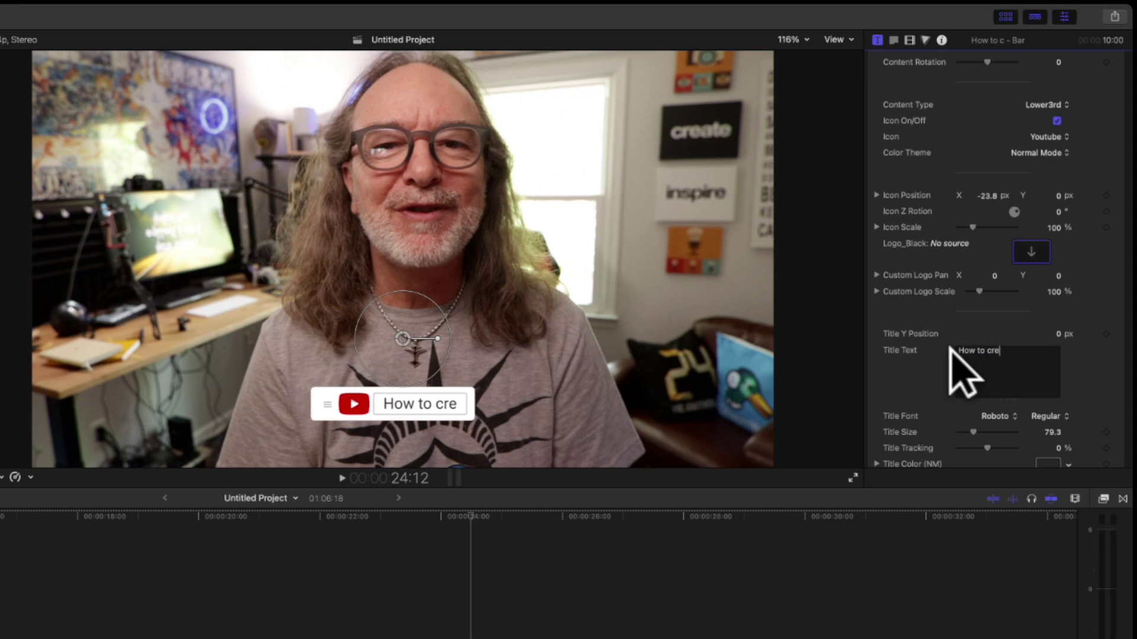
{"action": "type", "text": "ow to create a search "}
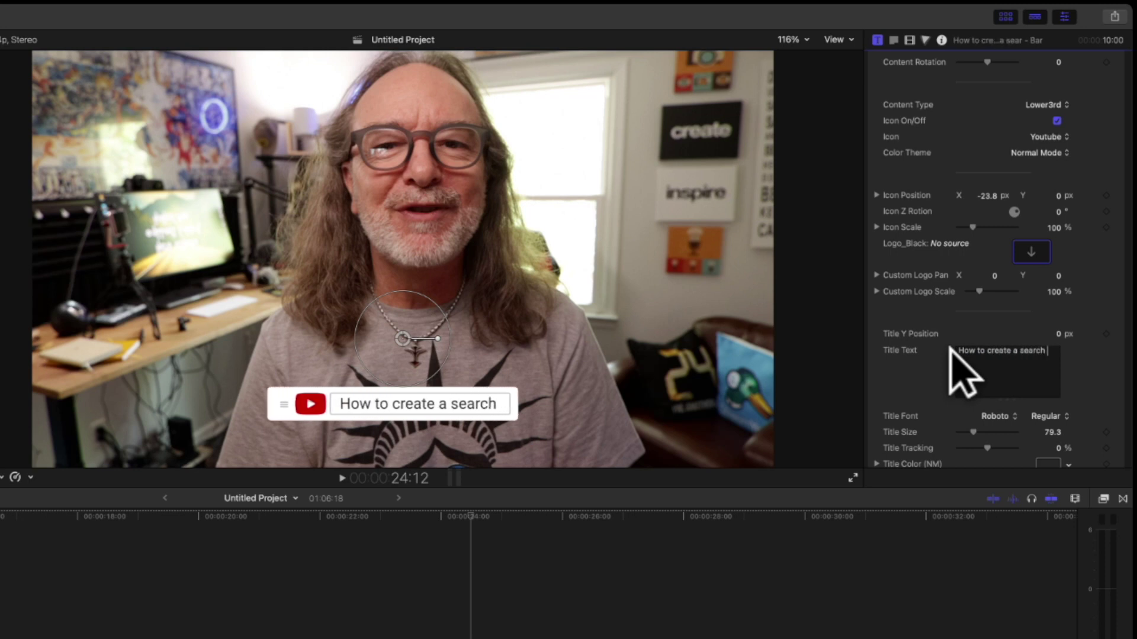
{"action": "type", "text": "bar"}
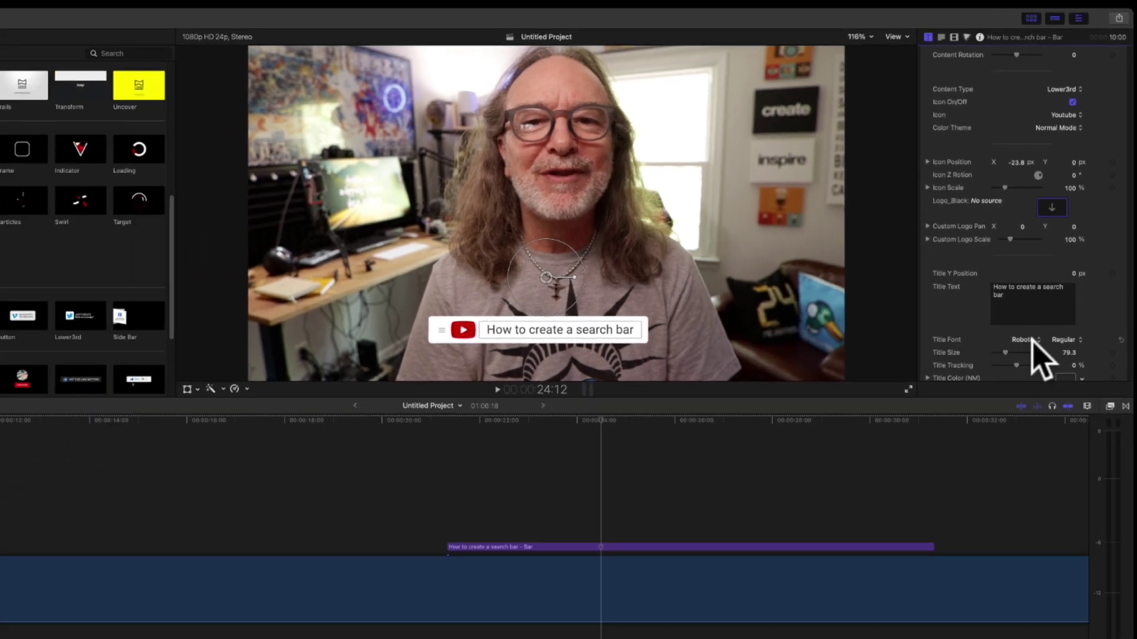
Set the title font to Prompt and nudge the bar slightly higher
{"action": "left_click", "coordinate": [998, 415]}
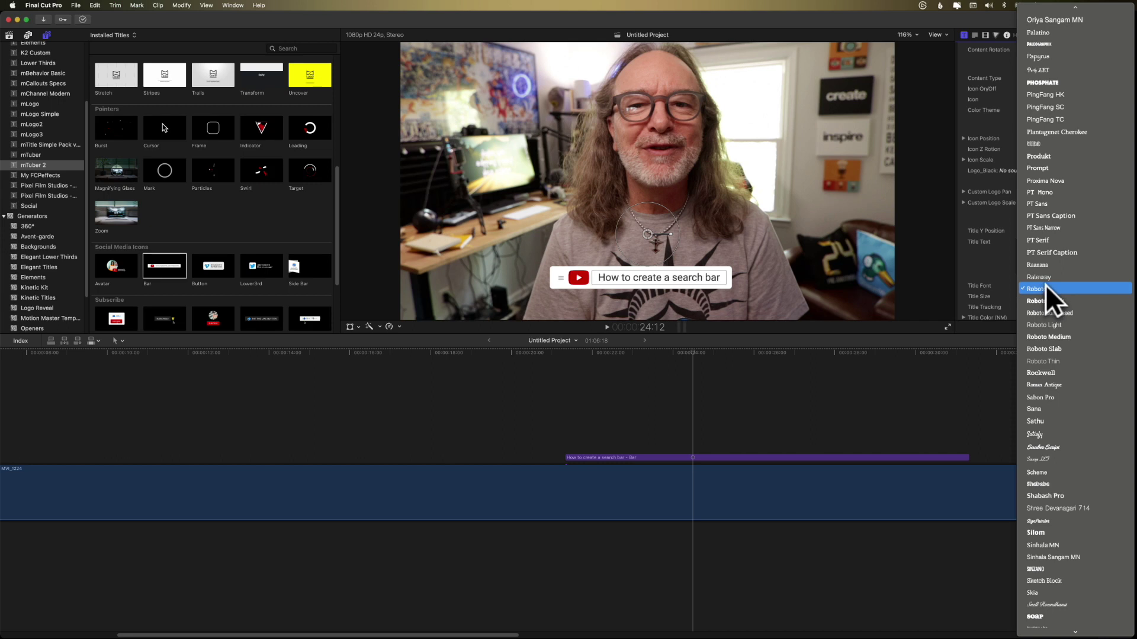
{"action": "left_click", "coordinate": [1042, 167]}
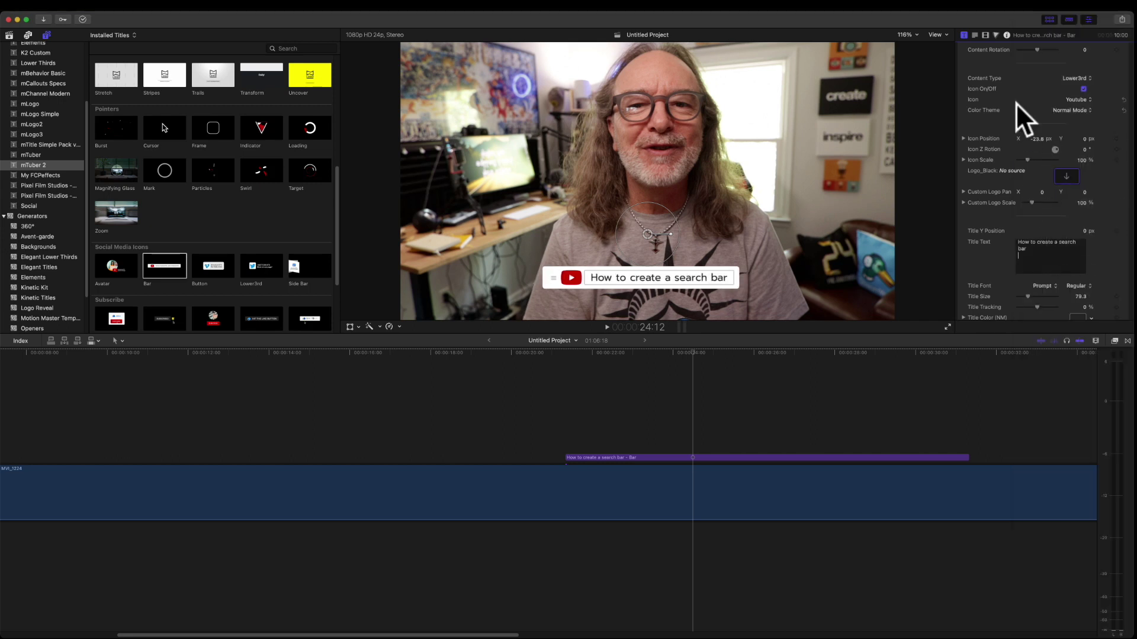
{"action": "mouse_move", "coordinate": [655, 232]}
{"action": "left_mouse_down"}
{"action": "mouse_move", "coordinate": [675, 160]}
{"action": "mouse_move", "coordinate": [655, 234]}
{"action": "left_mouse_up"}
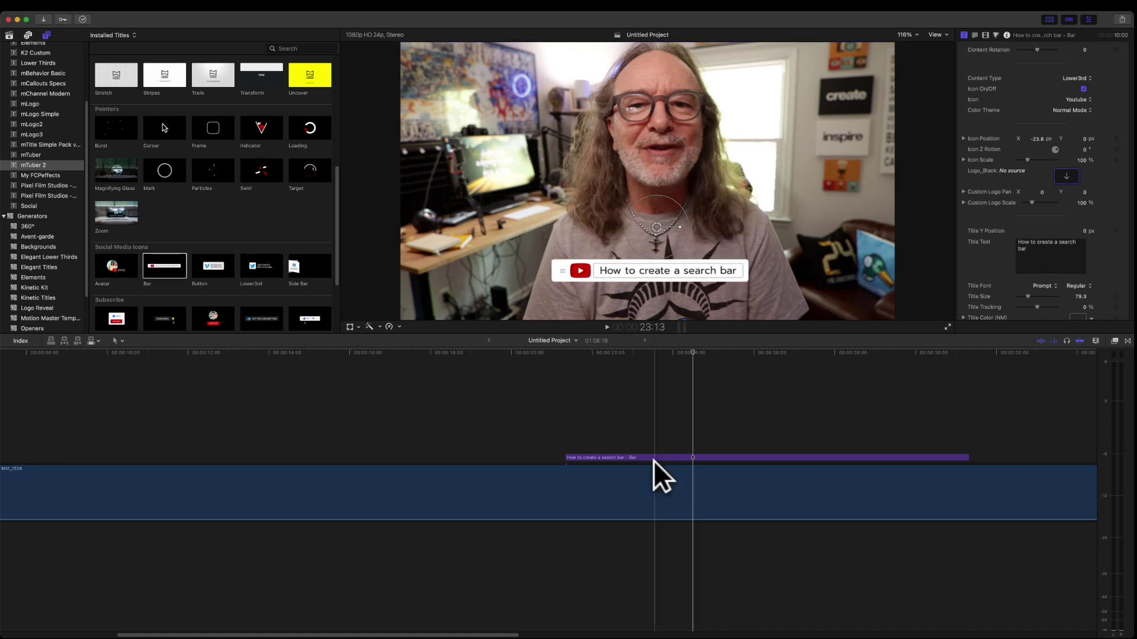
Play the restyled title from just before it starts, then stop
{"action": "left_click", "coordinate": [558, 357]}
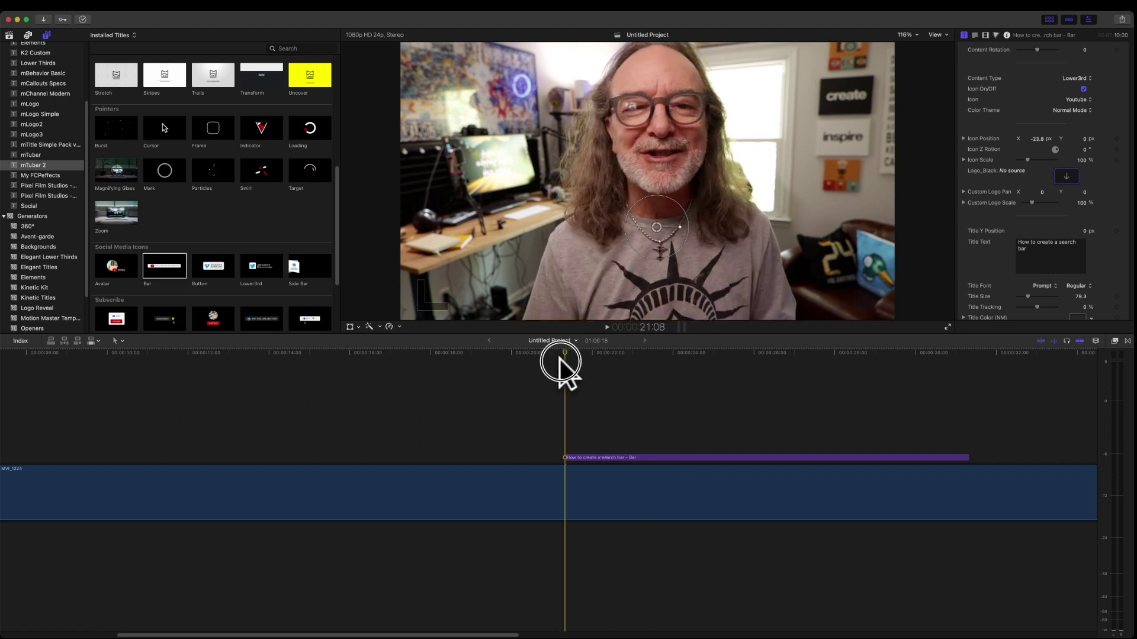
{"action": "key", "text": "space"}
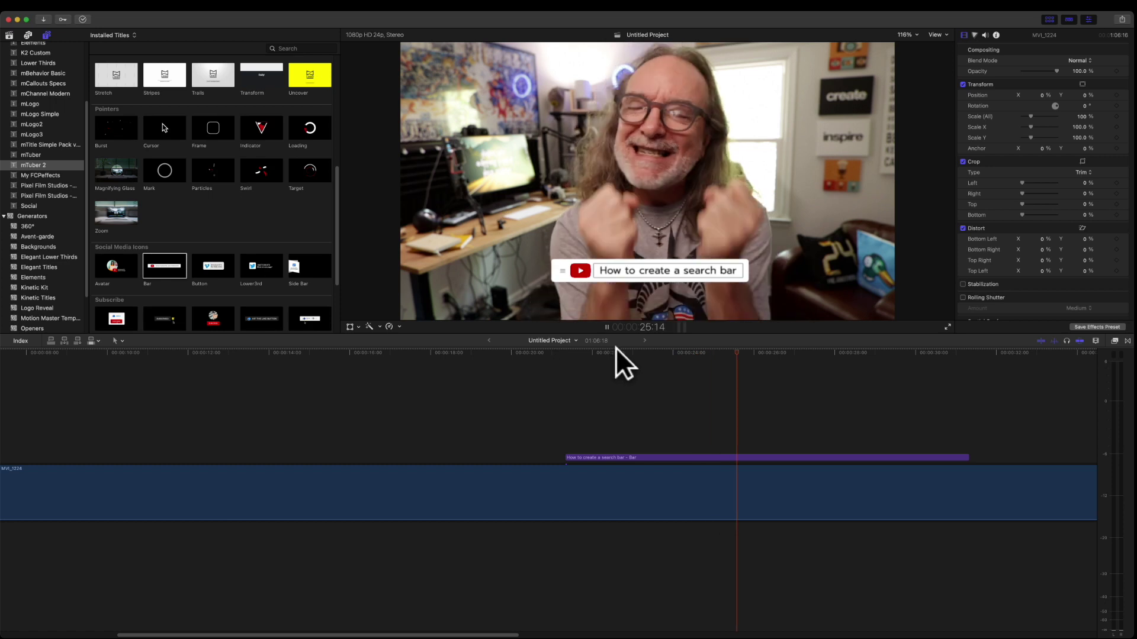
{"action": "key", "text": "space"}
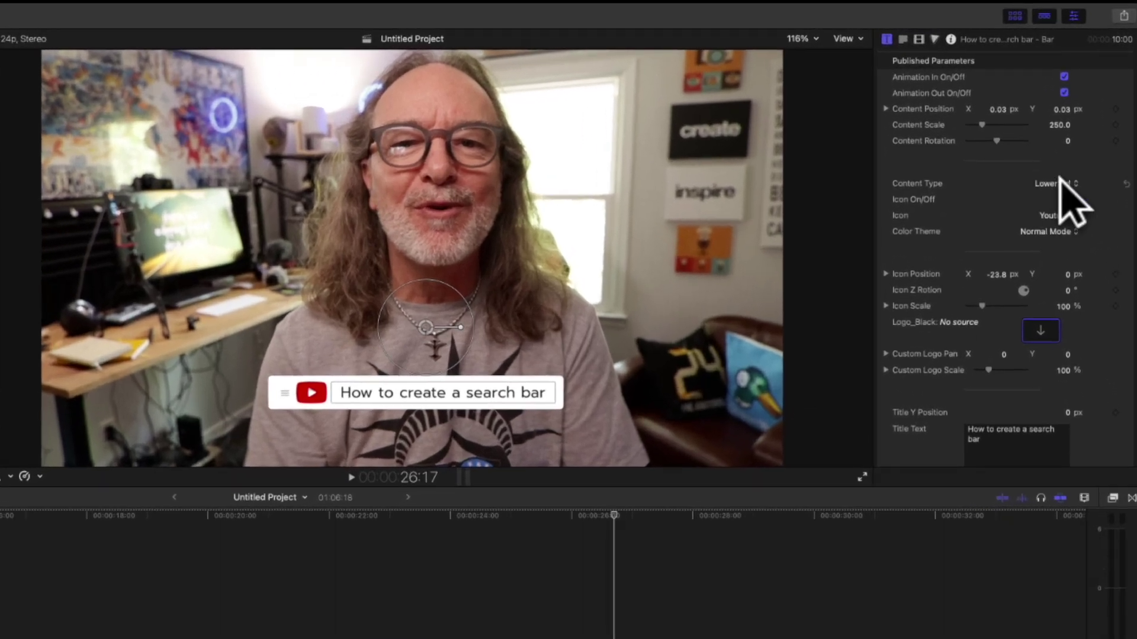
Switch the Bar title's Content Type from Lower Third to Title and preview it
{"action": "left_click", "coordinate": [1058, 185]}
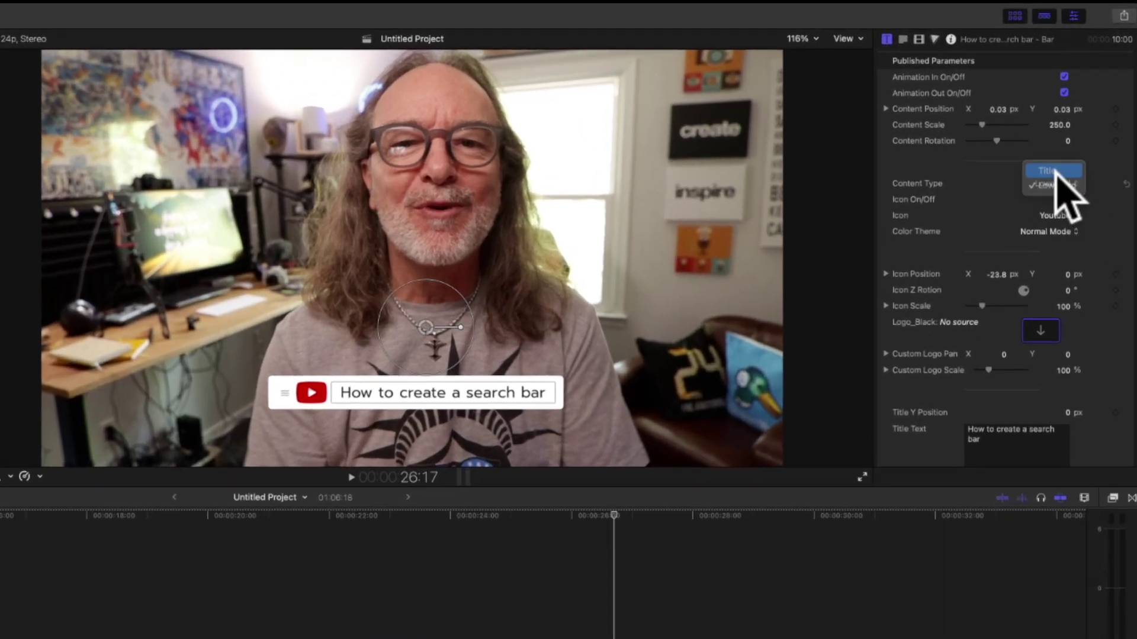
{"action": "left_click", "coordinate": [1046, 171]}
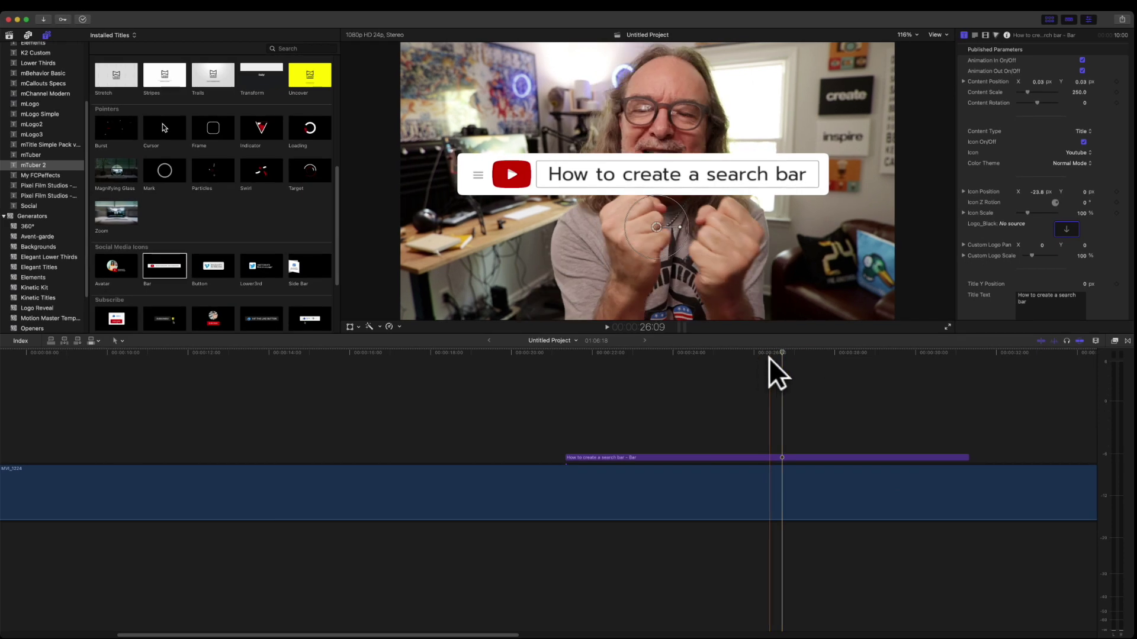
{"action": "left_click_drag", "start_coordinate": [779, 354], "coordinate": [543, 355]}
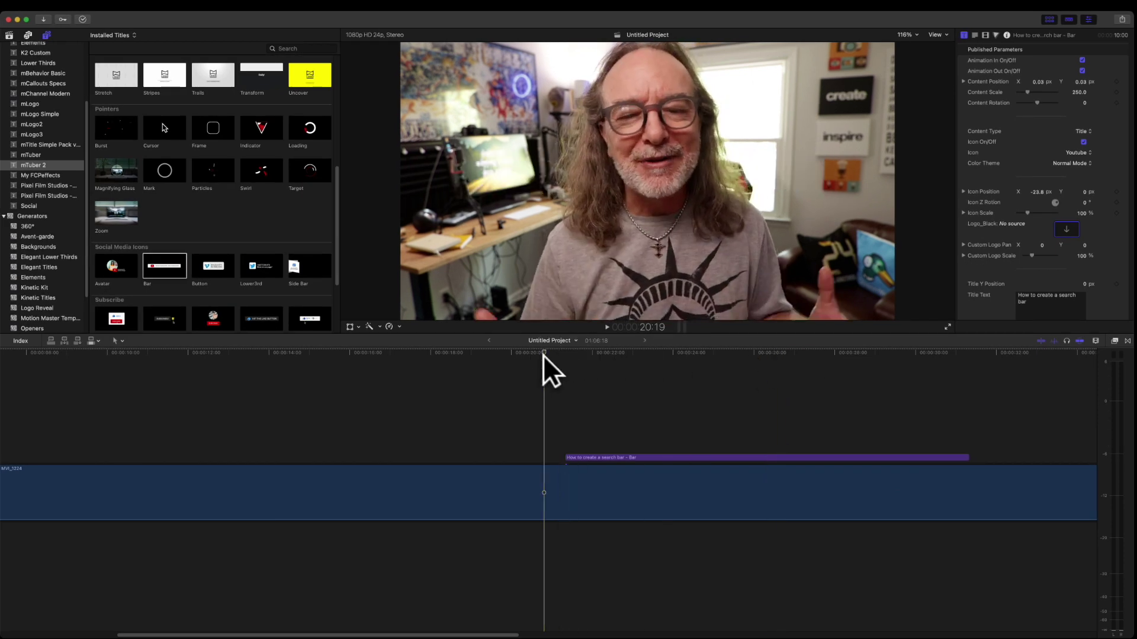
{"action": "key", "text": "space"}
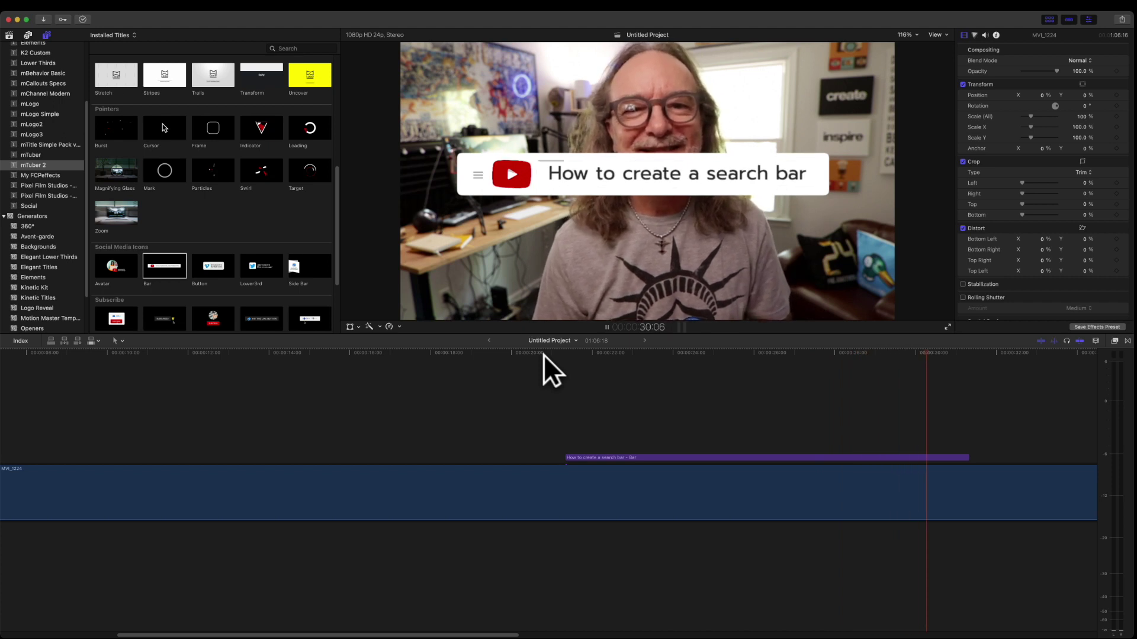
Trim the Bar title clip's end back to 28:21 and play it from before the title
{"action": "left_click", "coordinate": [941, 354]}
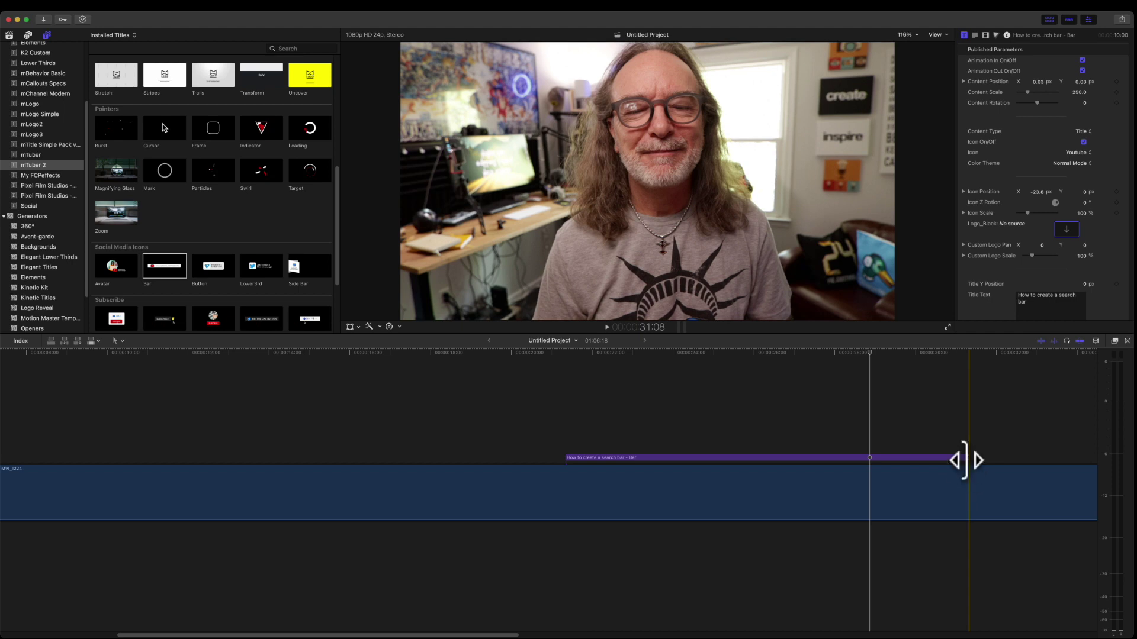
{"action": "left_click_drag", "start_coordinate": [967, 458], "coordinate": [782, 457]}
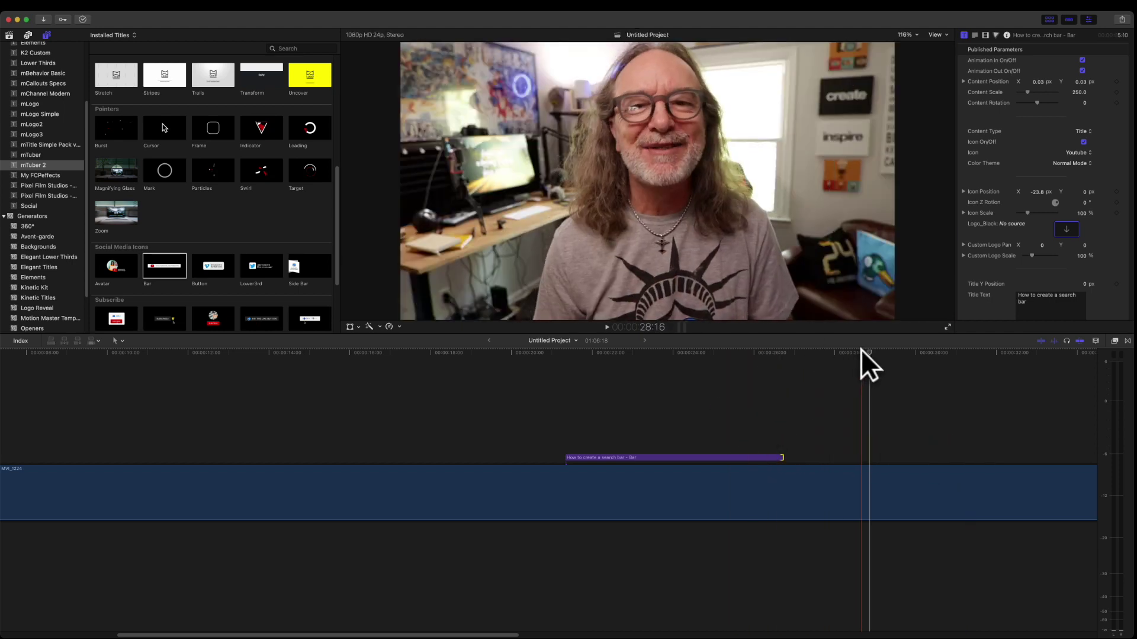
{"action": "left_click", "coordinate": [601, 381]}
{"action": "left_click", "coordinate": [557, 384]}
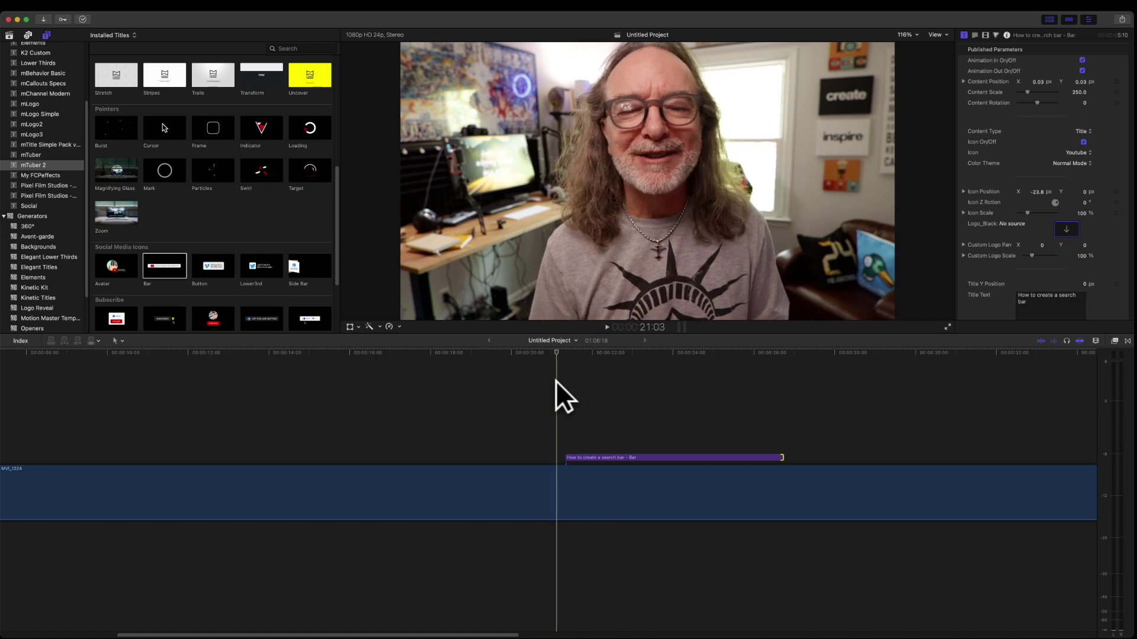
{"action": "key", "text": "space"}
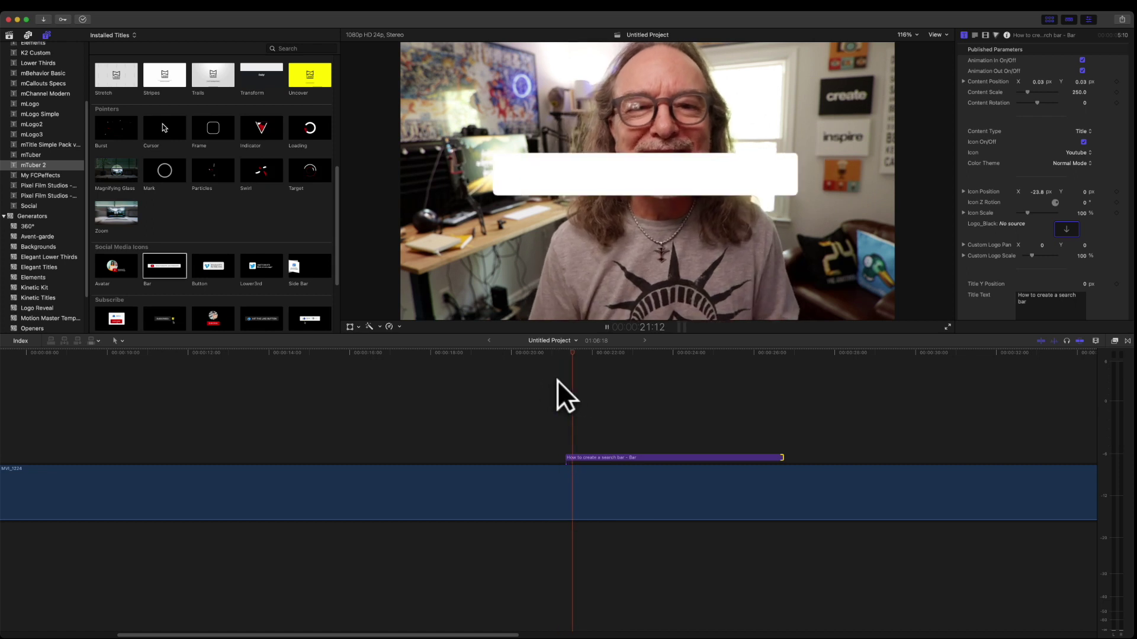